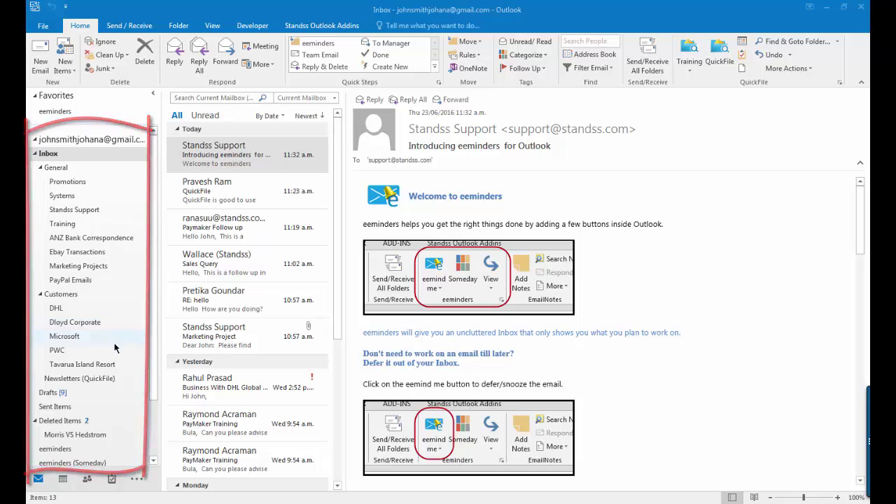
- In QuickFile's folder finder, search 'pro' and go to the Marketing Projects folder
{"action": "left_click", "coordinate": [796, 42]}
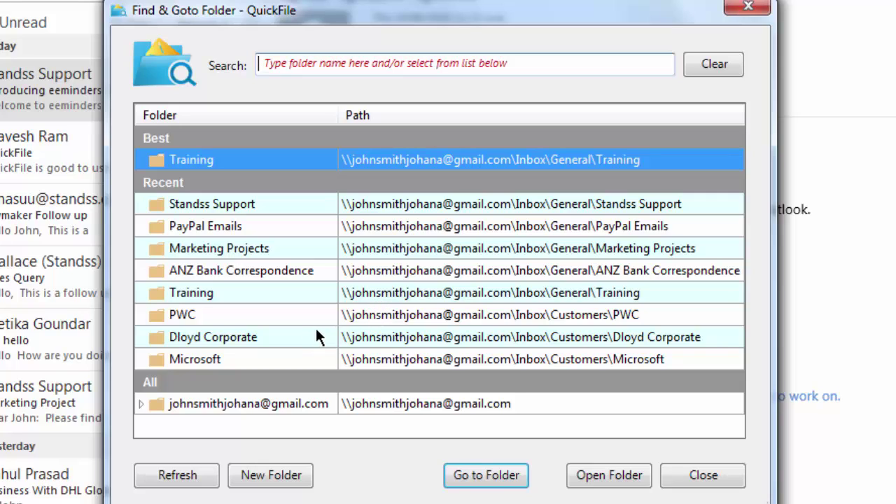
{"action": "left_click", "coordinate": [394, 278]}
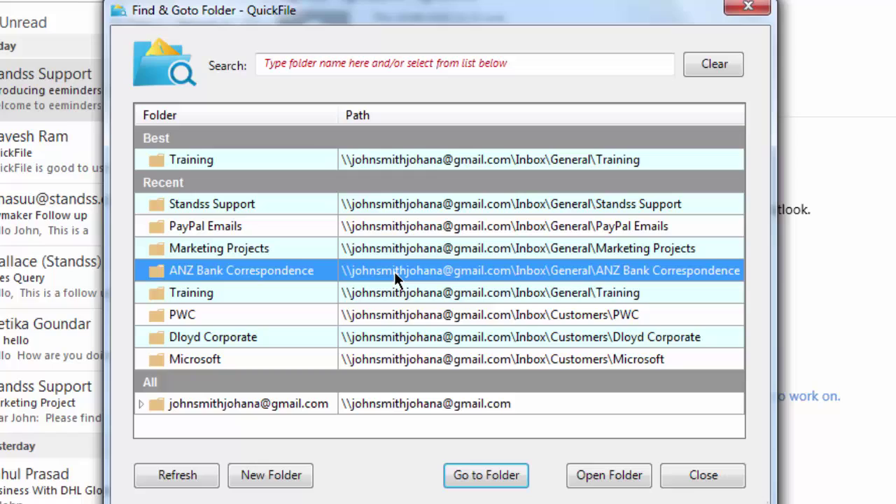
{"action": "left_click", "coordinate": [401, 65]}
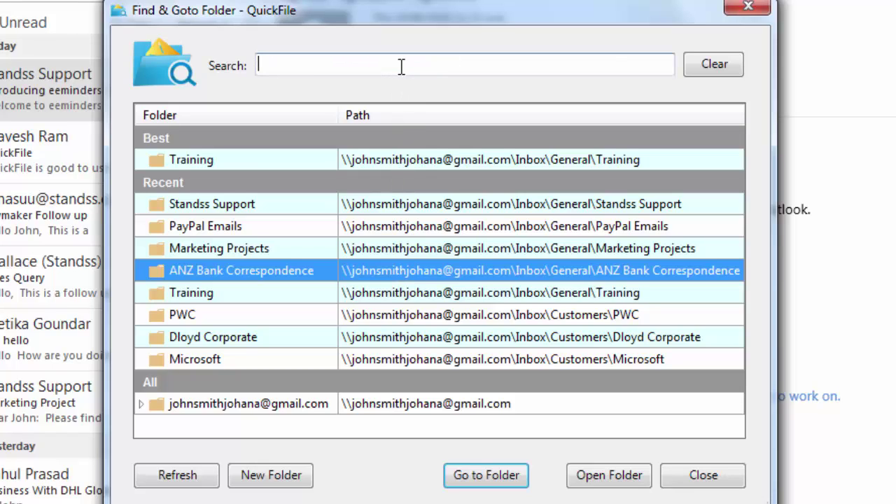
{"action": "type", "text": "pr"}
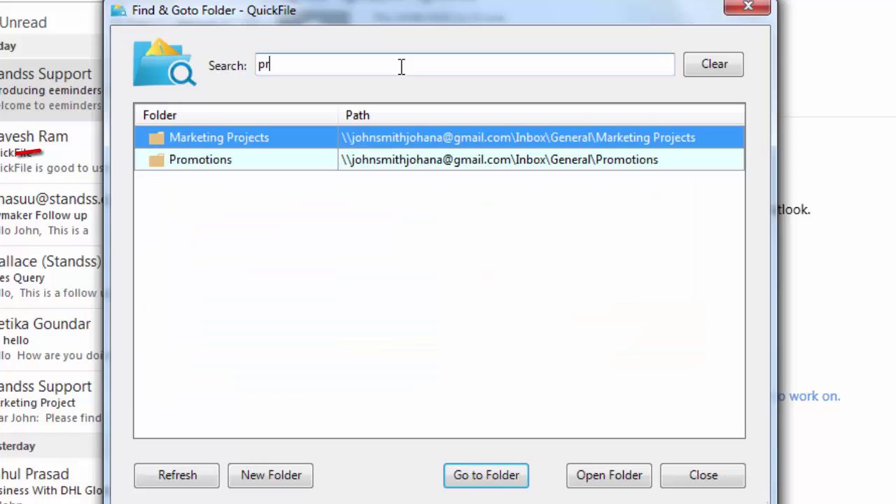
{"action": "type", "text": "o"}
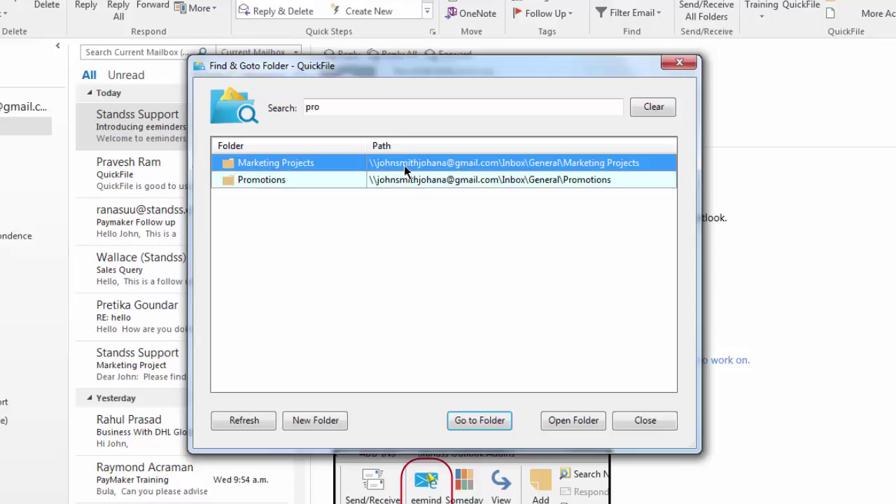
{"action": "left_click", "coordinate": [480, 420]}
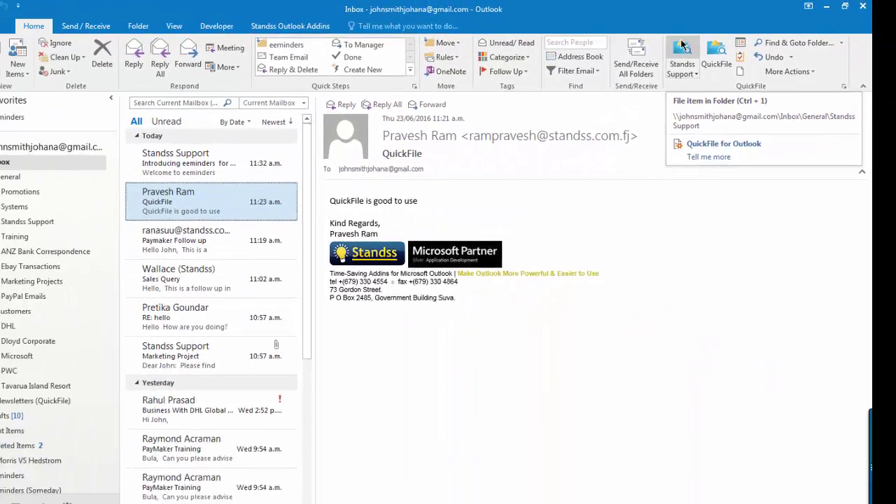
- File the QuickFile email into Standss Support and review the other suggested folders
{"action": "left_click", "coordinate": [691, 43]}
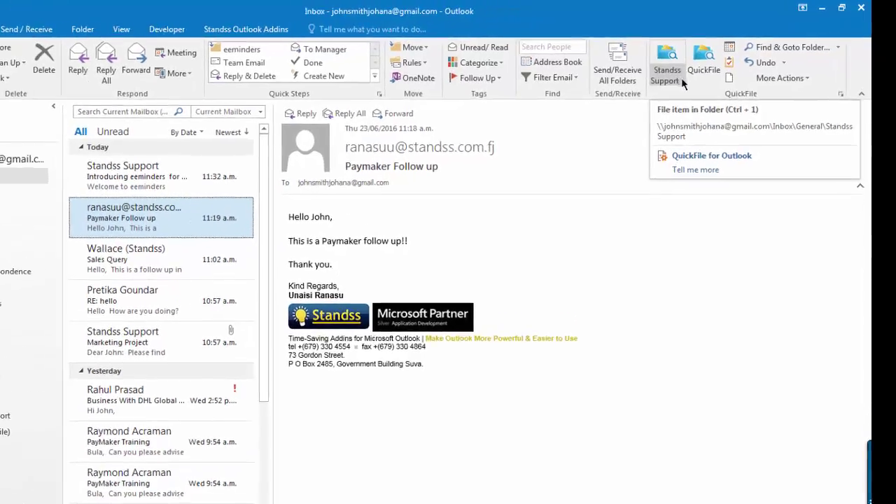
{"action": "left_click", "coordinate": [699, 70]}
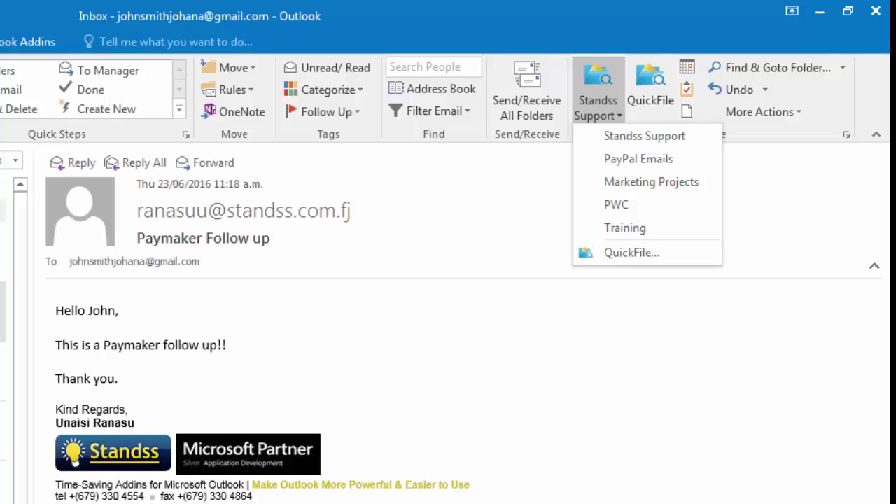
{"action": "left_click", "coordinate": [270, 161]}
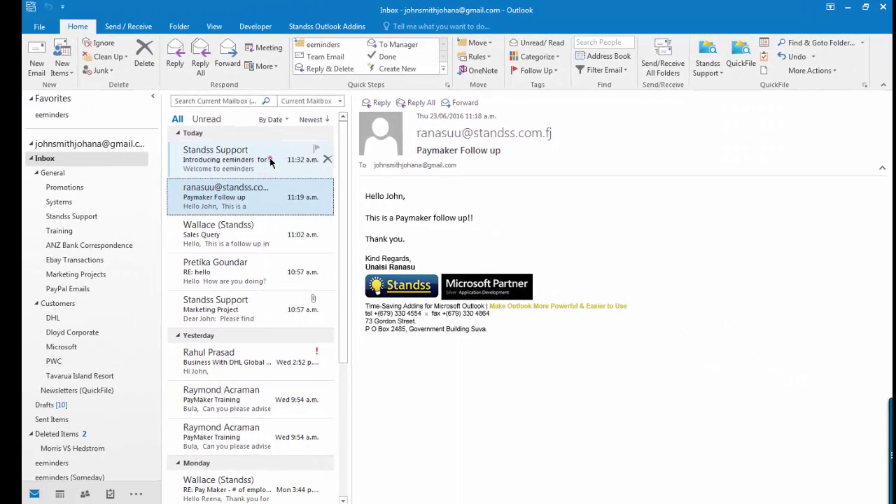
- Browse the eeminders welcome, Sales Query and Marketing Project emails in turn
{"action": "left_click", "coordinate": [271, 161]}
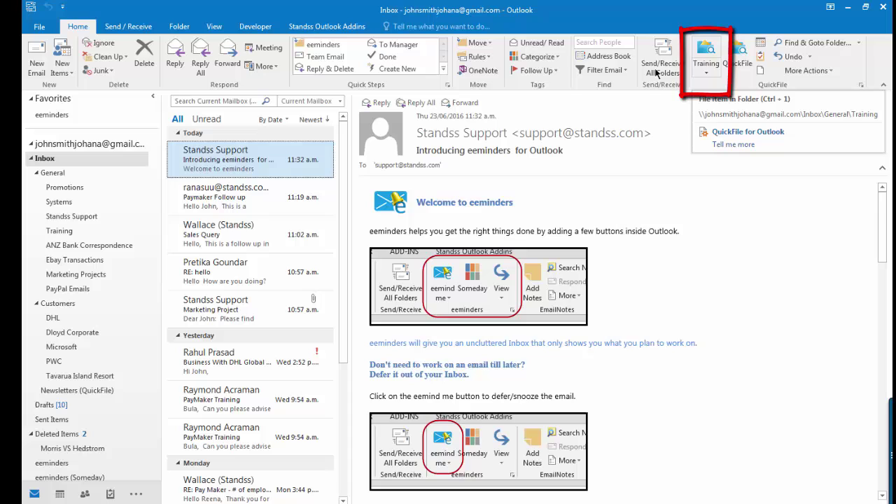
{"action": "left_click", "coordinate": [271, 234]}
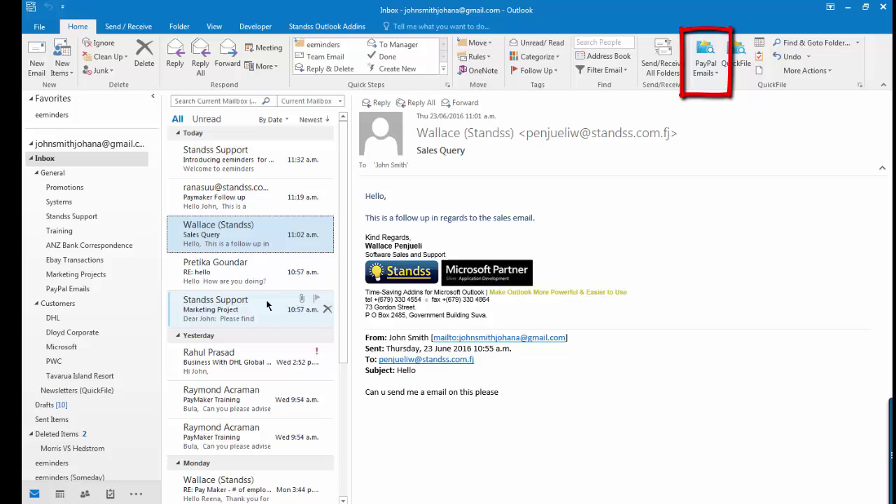
{"action": "left_click", "coordinate": [266, 305]}
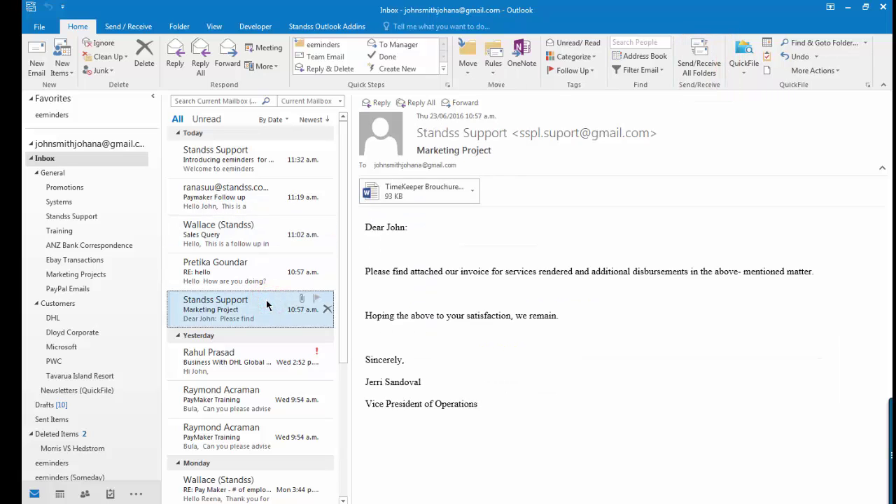
- Search 'sup' in QuickFile and file the Marketing Project email into Standss Support
{"action": "left_click", "coordinate": [743, 56]}
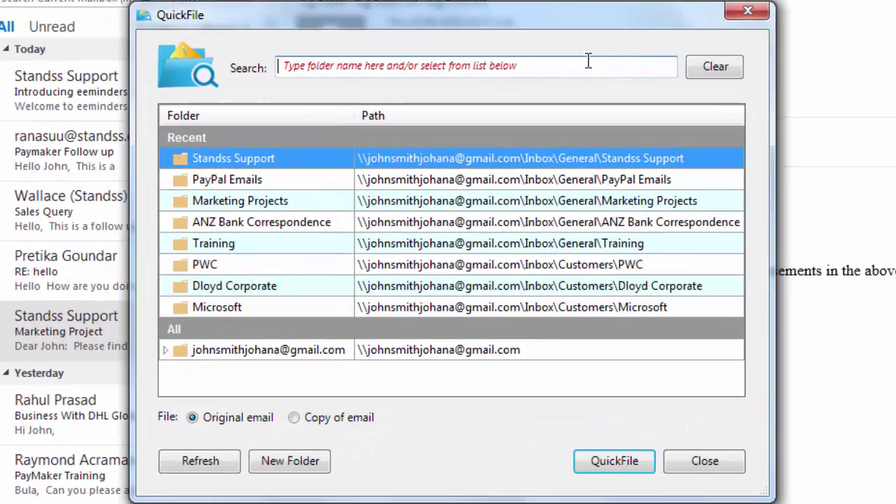
{"action": "type", "text": "su"}
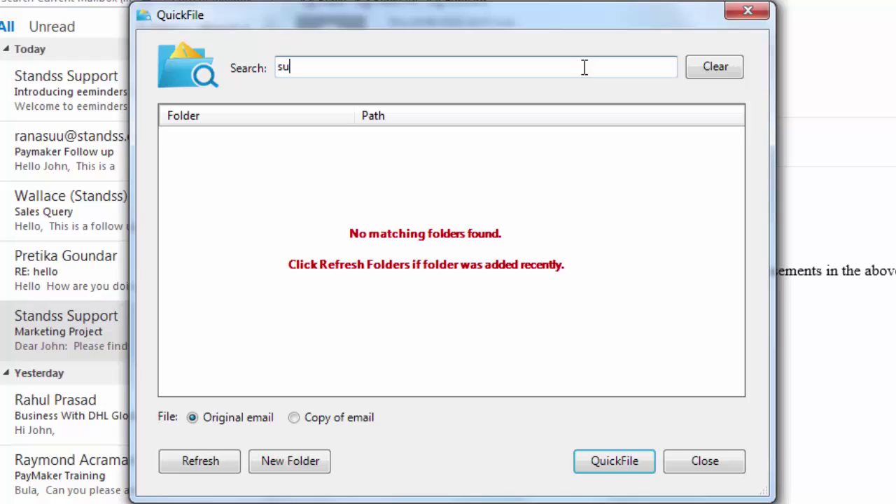
{"action": "type", "text": "p"}
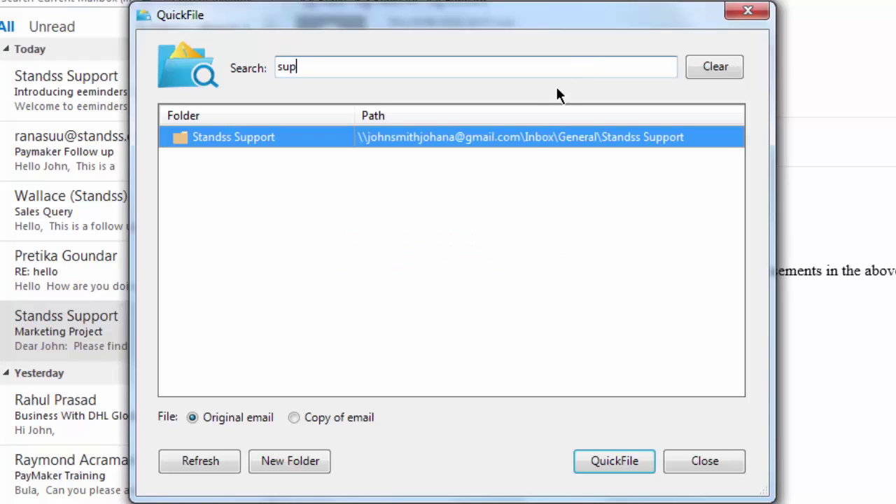
{"action": "left_click", "coordinate": [531, 138]}
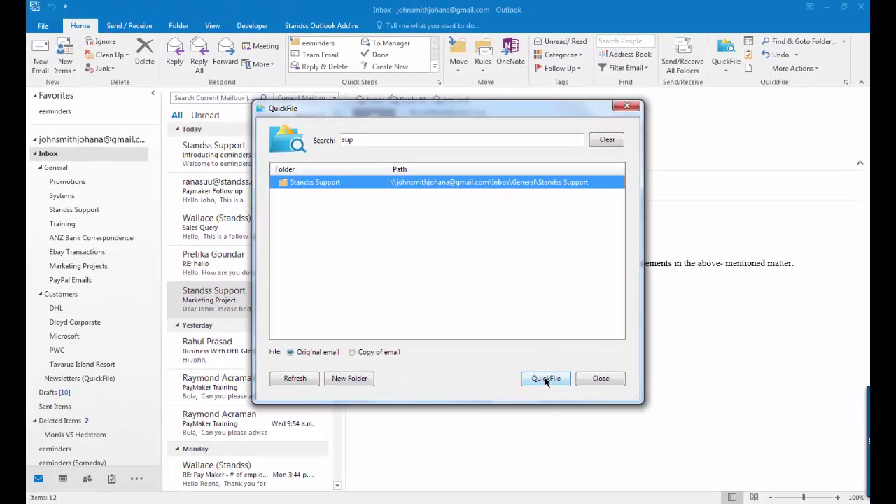
{"action": "left_click", "coordinate": [546, 382]}
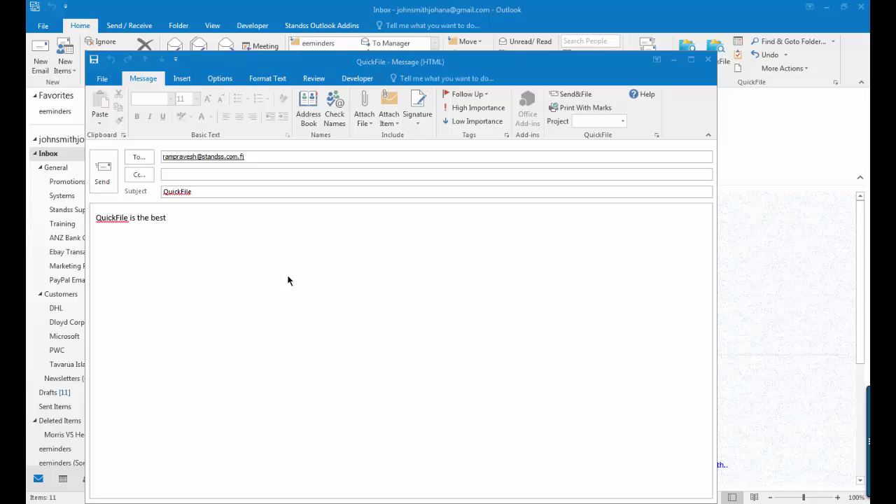
- Send the new QuickFile message so the Send&File window appears
{"action": "left_click", "coordinate": [103, 174]}
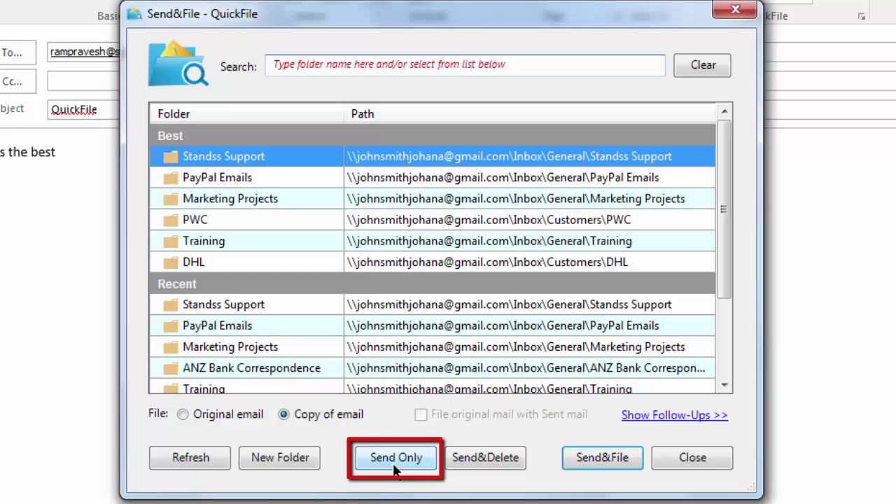
- Search 'sup' in Send&File, select Standss Support, and keep filing a copy of the email
{"action": "left_click", "coordinate": [395, 244]}
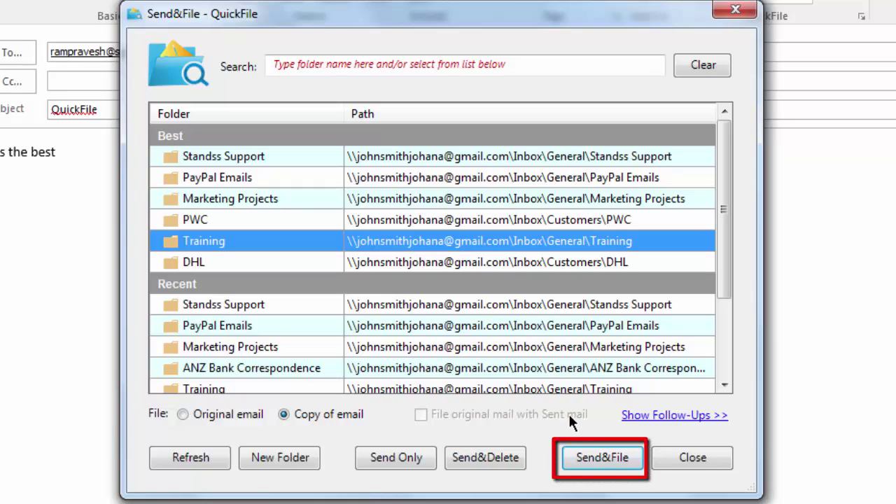
{"action": "left_click", "coordinate": [388, 65]}
{"action": "type", "text": "s"}
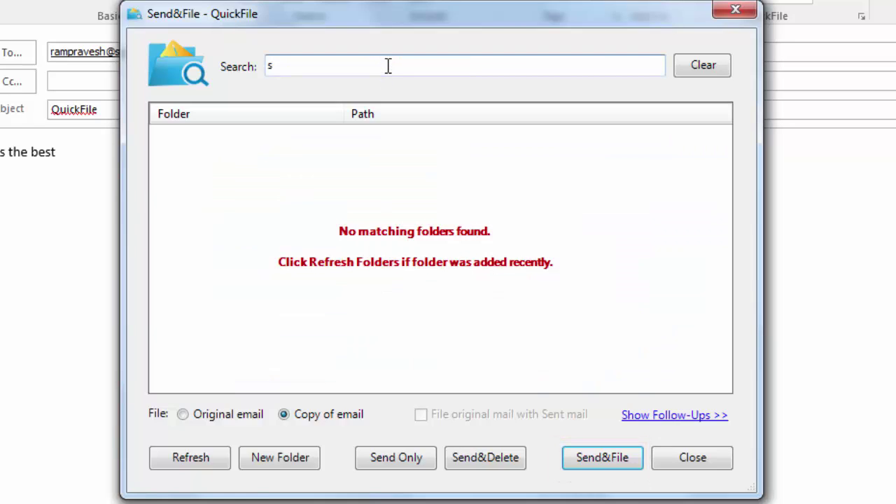
{"action": "type", "text": "up"}
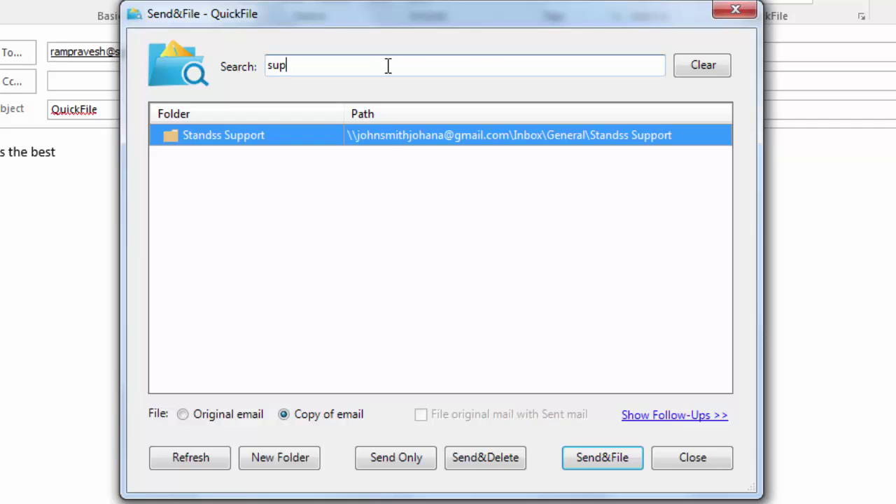
{"action": "left_click", "coordinate": [385, 138]}
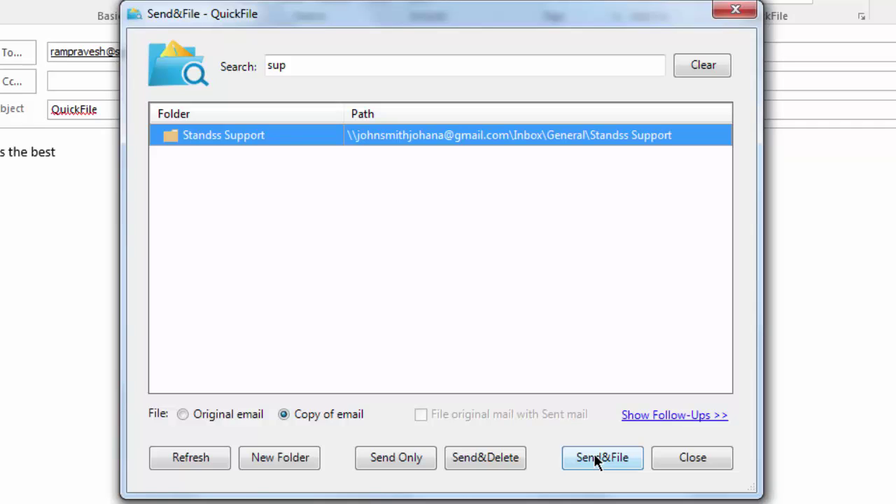
{"action": "left_click", "coordinate": [182, 423]}
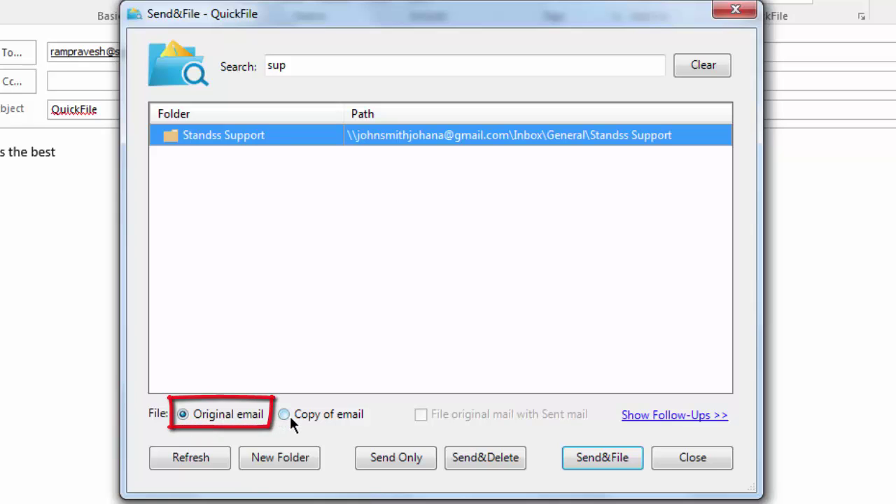
{"action": "left_click", "coordinate": [292, 418]}
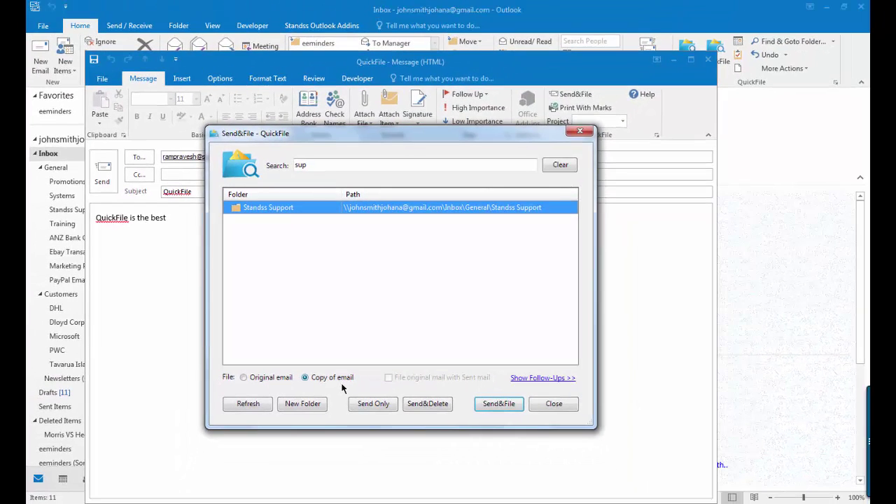
{"action": "left_click", "coordinate": [496, 405]}
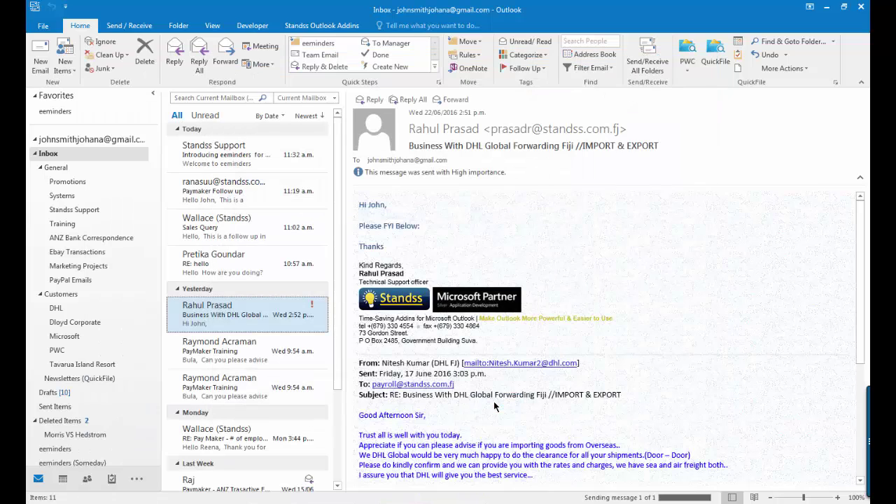